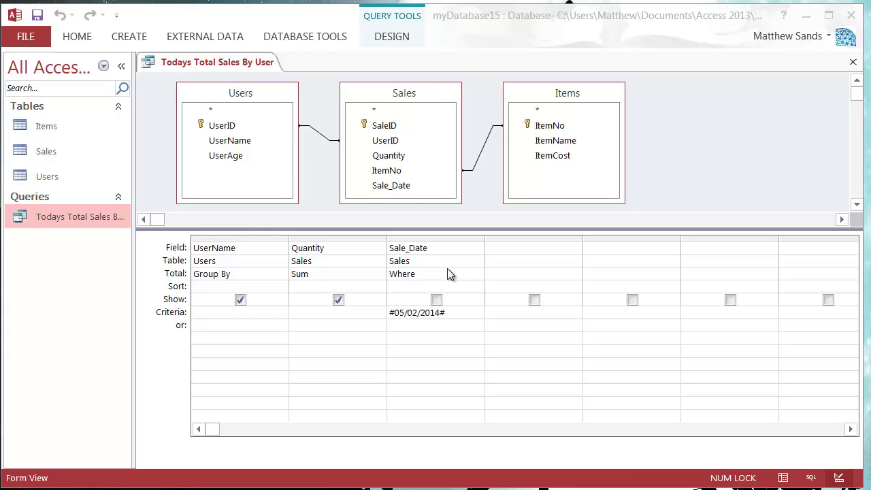
click(452, 313)
drag(452, 313, 376, 313)
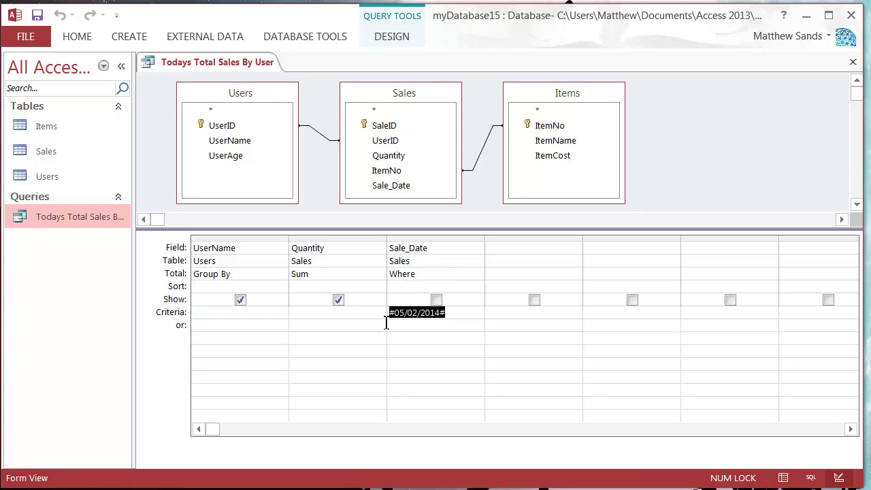
click(416, 324)
drag(457, 314, 387, 313)
Step: Declare a query parameter named MyDate in the Query Parameters dialog
click(393, 37)
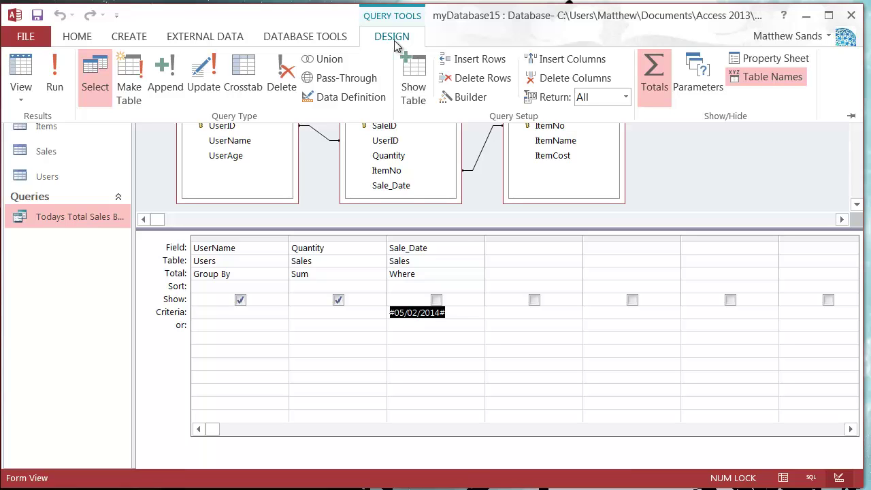
click(701, 79)
drag(382, 67, 393, 77)
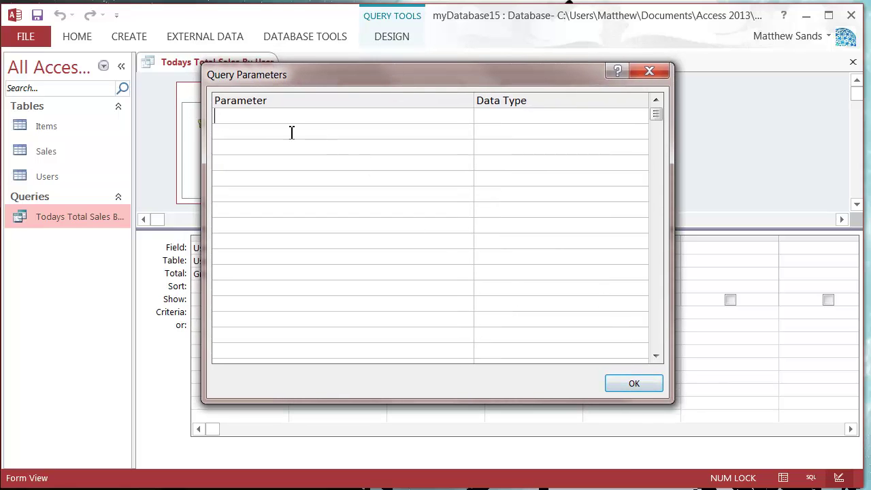
click(316, 139)
click(324, 129)
text(MyDate)
key(Tab)
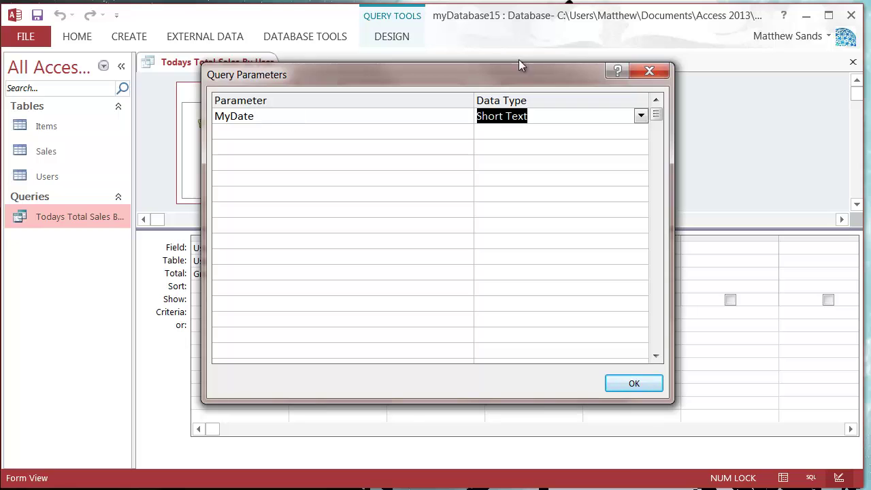
Step: Set the MyDate parameter's data type to Date With Time and confirm the query parameters
click(640, 116)
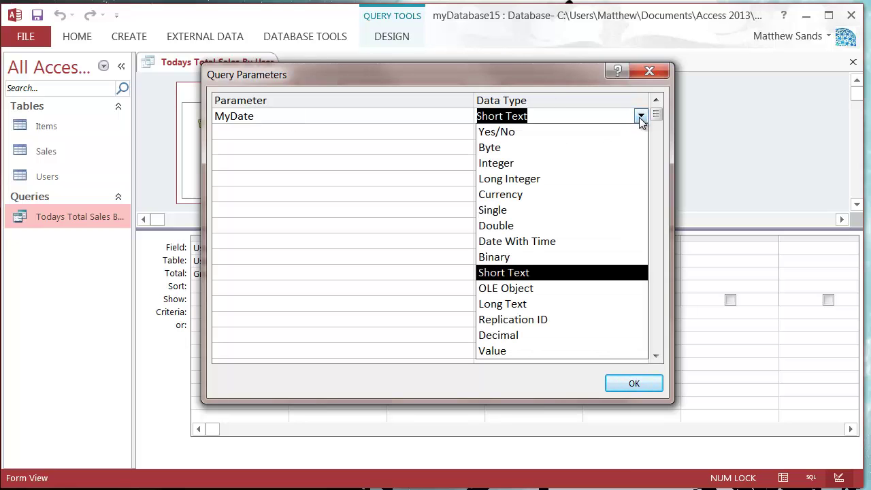
click(552, 250)
key(Tab)
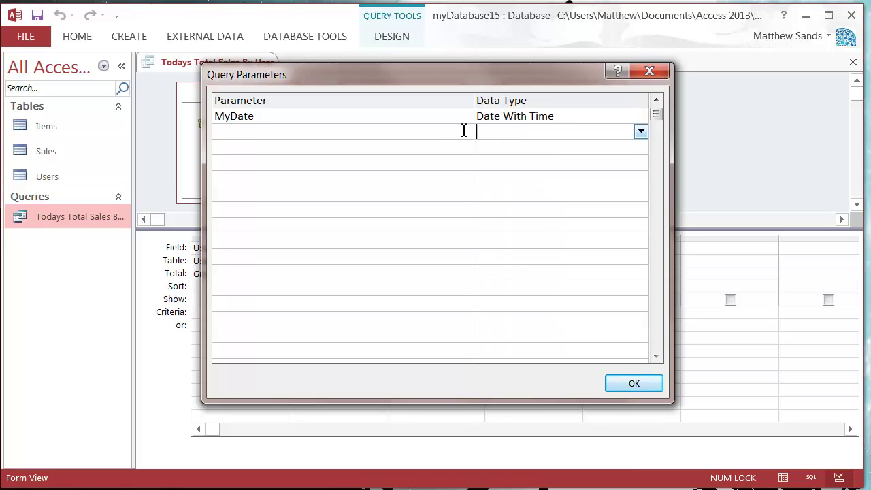
click(640, 131)
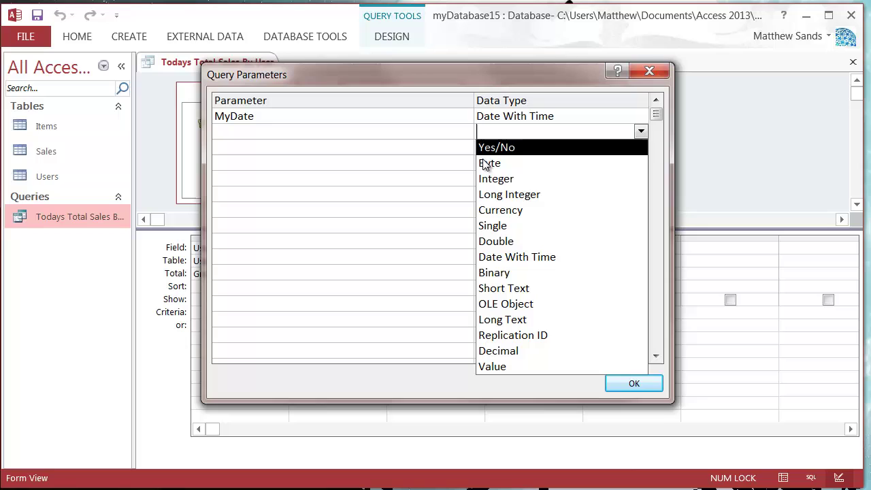
click(601, 117)
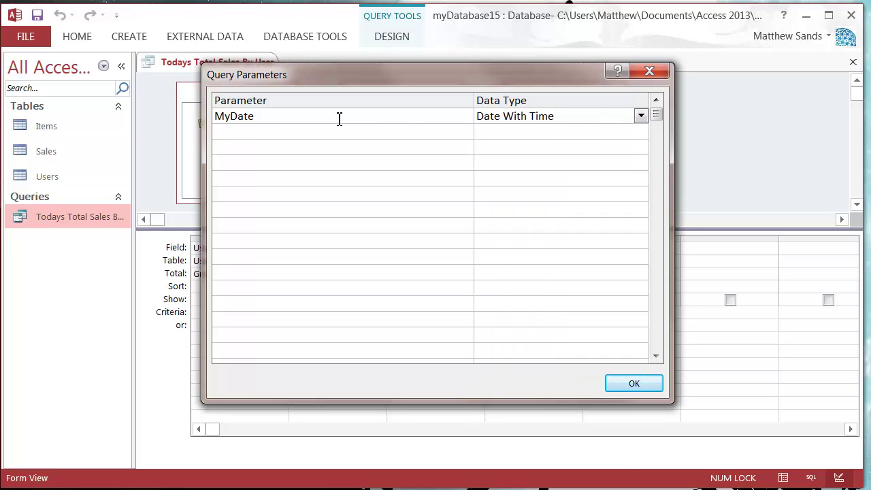
click(282, 128)
double_click(233, 115)
click(639, 384)
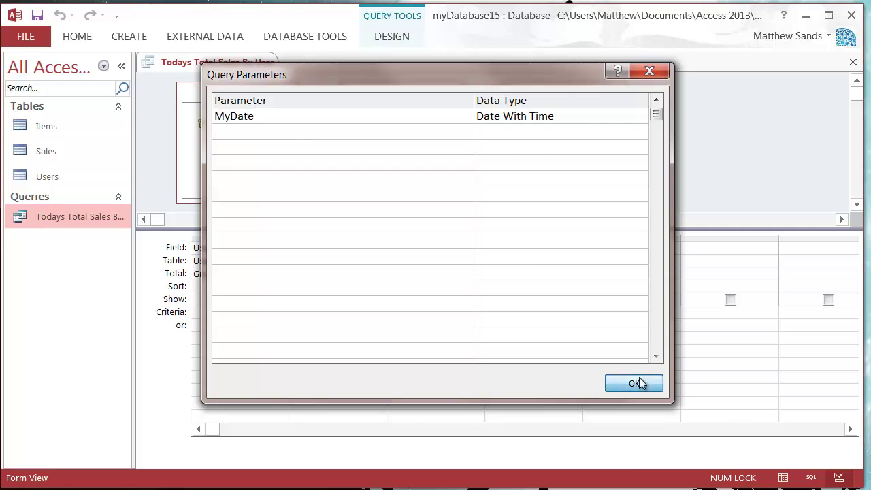
Step: Replace the fixed date criterion under Sale_Date with the parameter [MyDate]
key(F2)
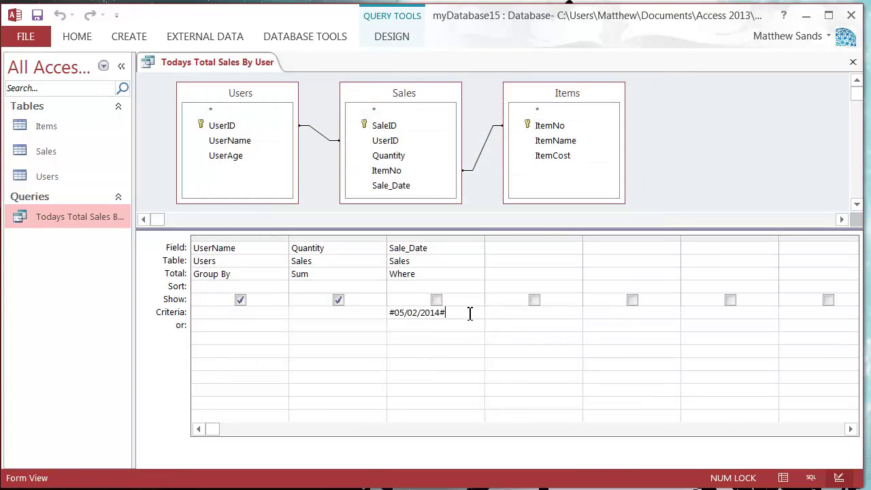
key(F2)
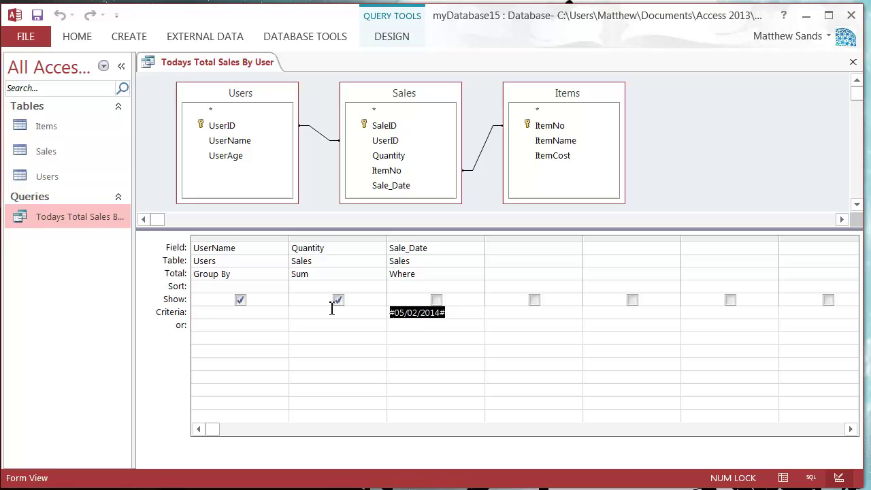
key(Delete)
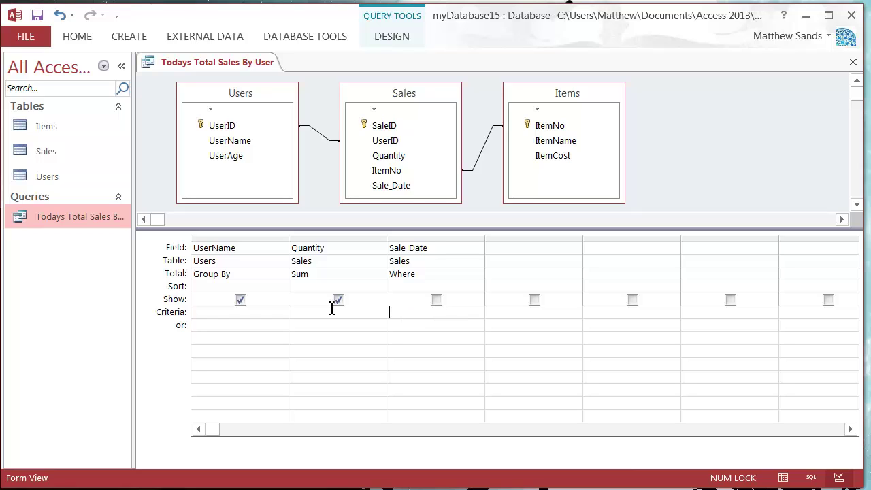
text([MyDate])
drag(424, 313, 383, 312)
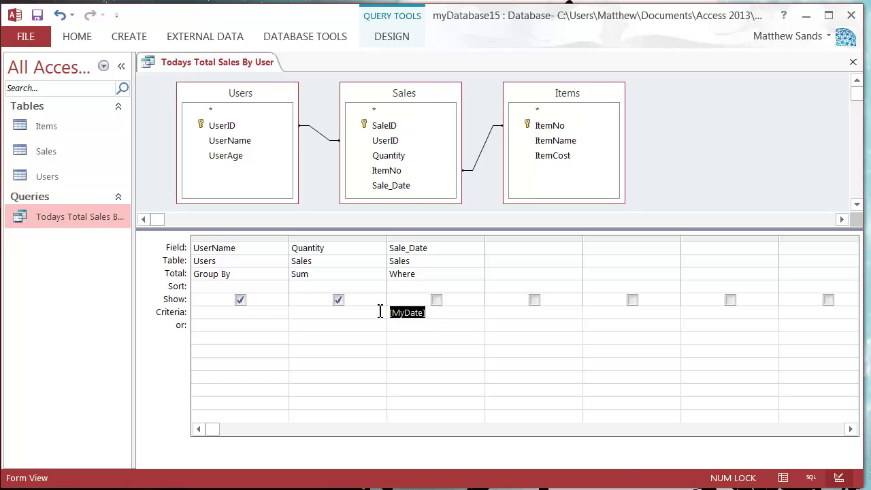
click(416, 324)
drag(439, 315, 388, 318)
click(438, 327)
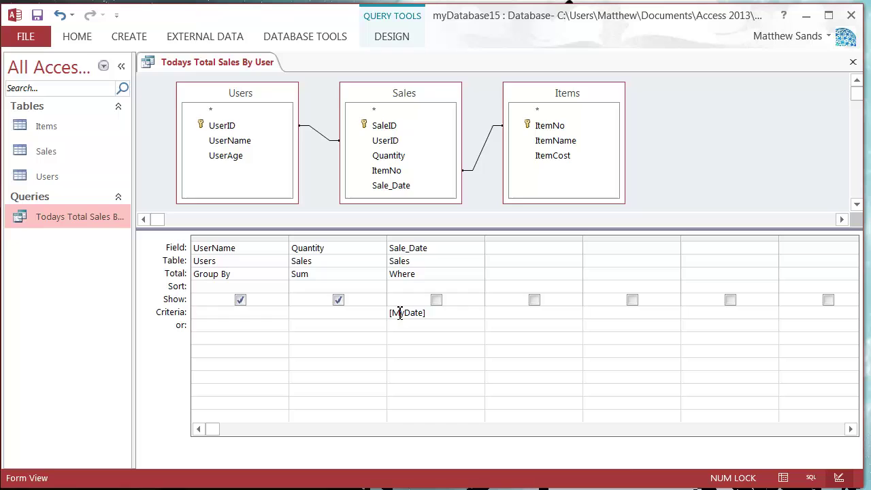
Step: Save the Todays Total Sales By User query and close it
right_click(196, 70)
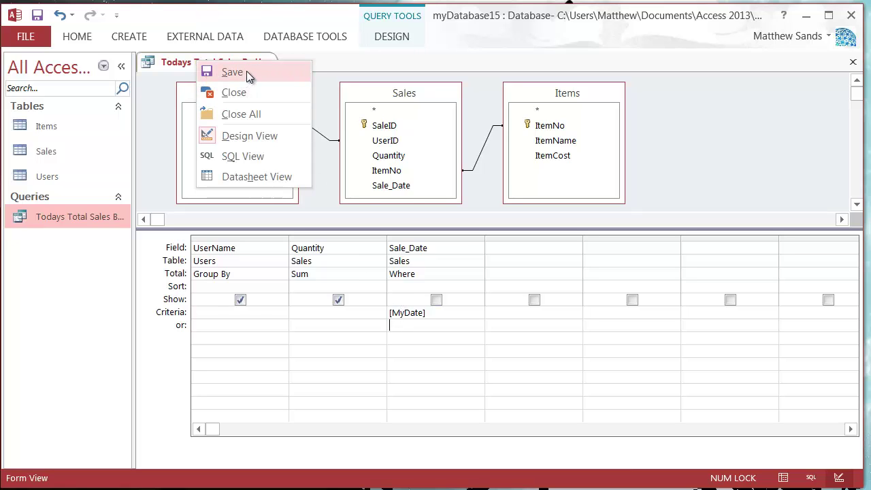
click(243, 71)
right_click(206, 64)
click(228, 94)
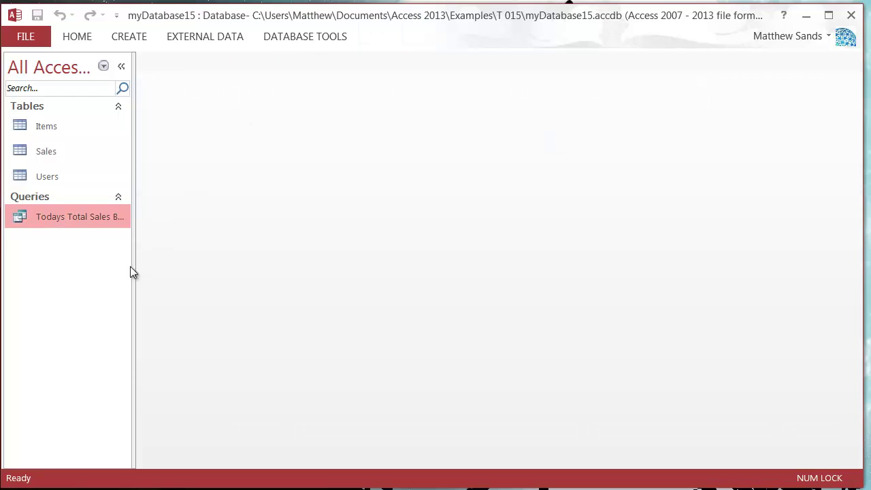
Step: Run the Todays Total Sales By User query with 06/02 as the MyDate value and inspect the summed quantities per user
double_click(90, 216)
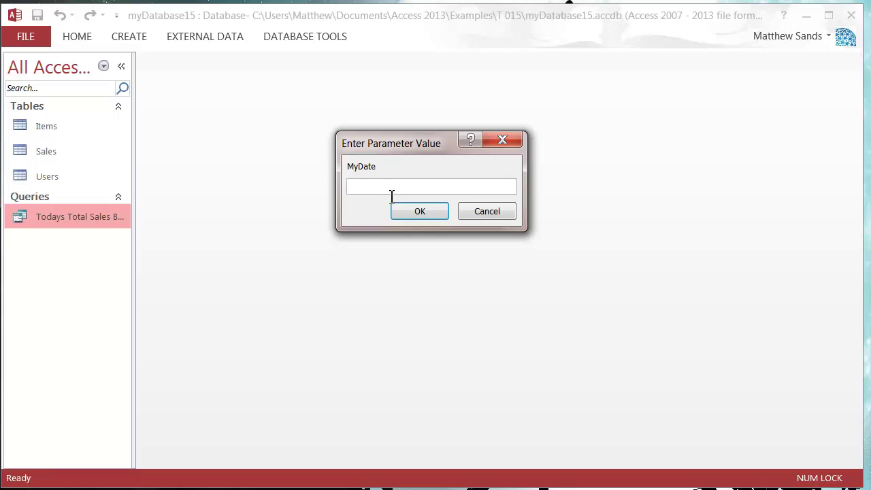
drag(407, 143, 321, 132)
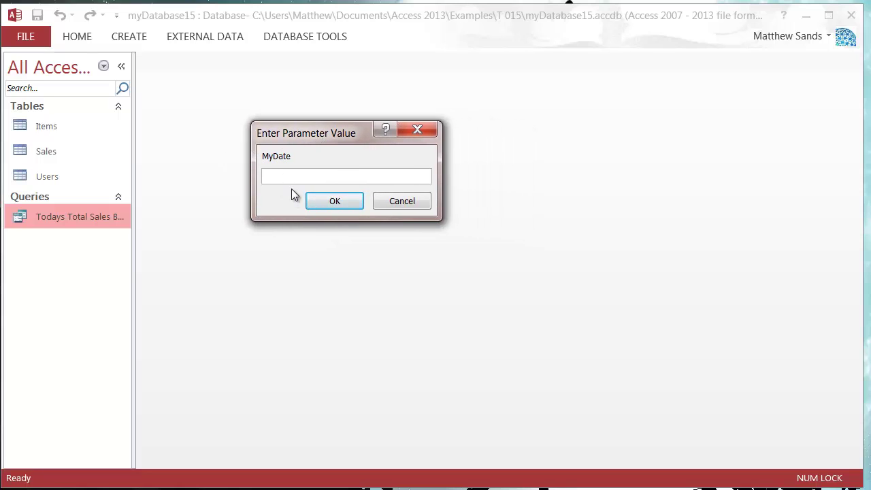
text(06/02*)
key(BackSpace)
click(334, 200)
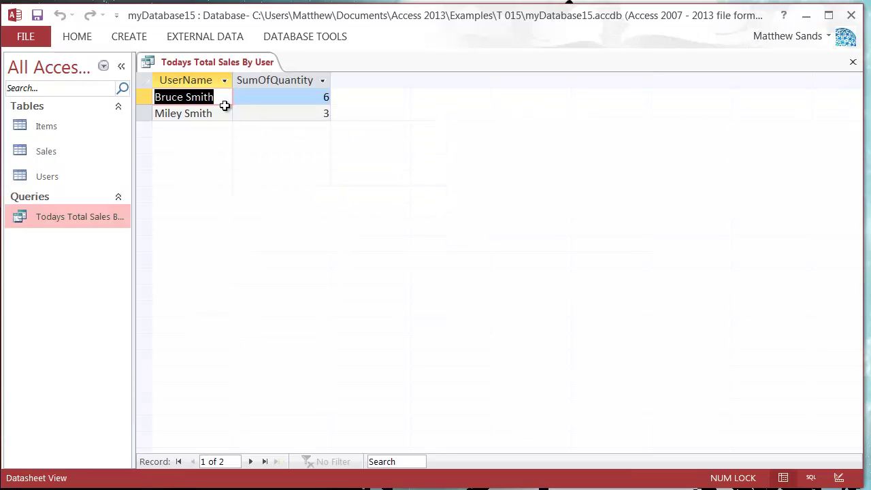
click(252, 112)
click(258, 100)
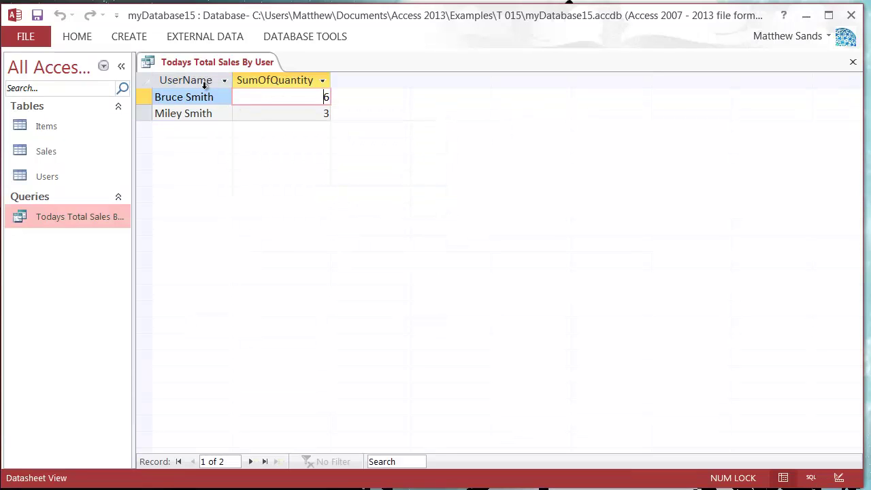
Step: Return the query to Design View, fit the Sale_Date column to its content and clear its [MyDate] criterion
right_click(185, 65)
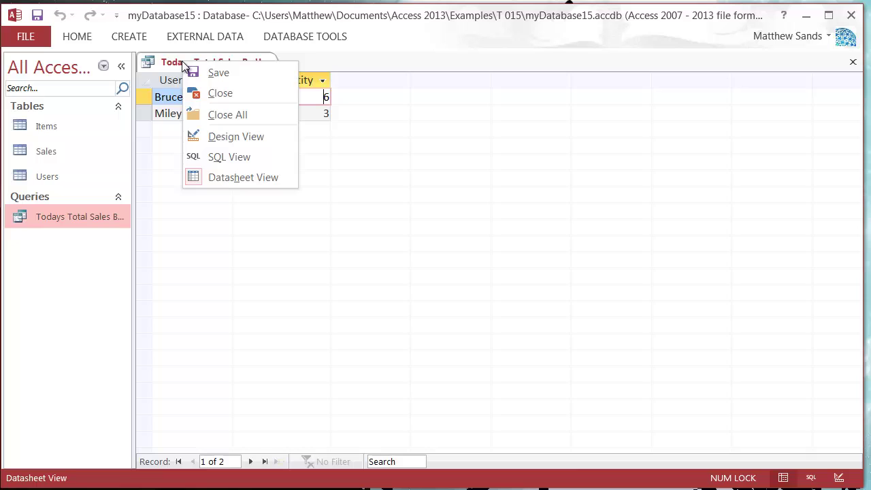
click(251, 136)
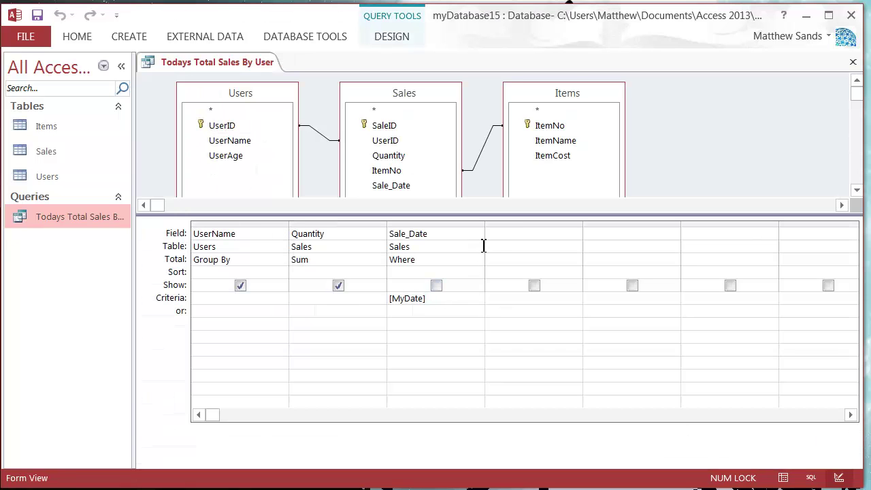
double_click(484, 225)
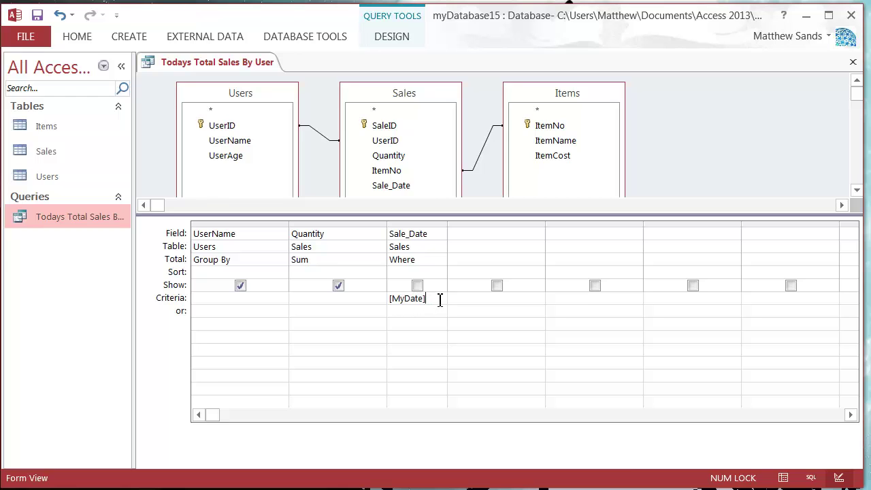
click(378, 297)
key(Delete)
click(393, 312)
Step: Rename the MyDate query parameter to StartDate, keeping its Date With Time data type
click(400, 38)
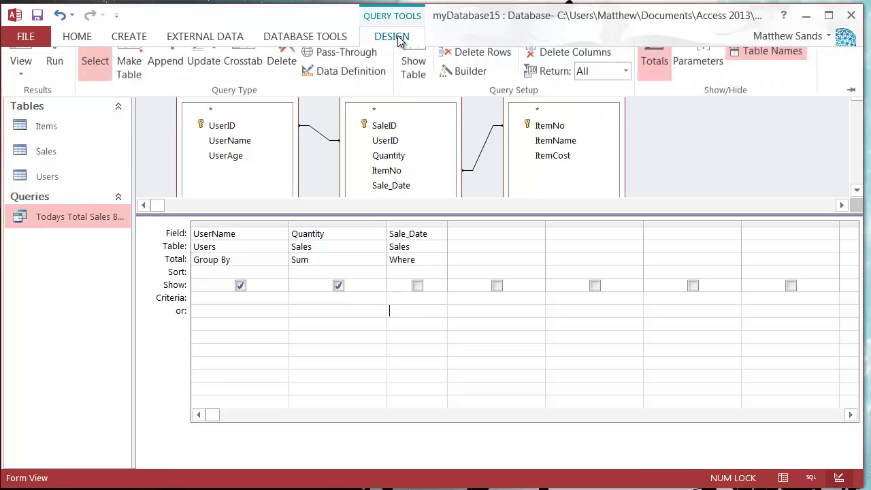
click(687, 62)
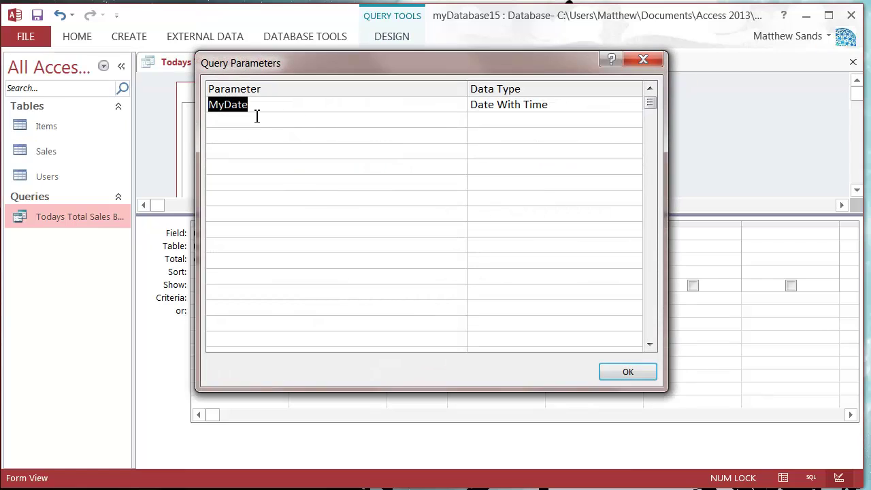
text(StartDate)
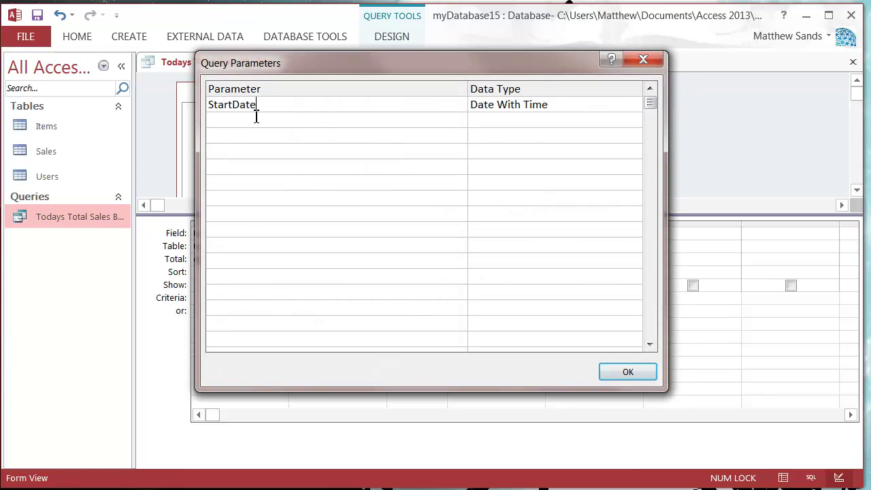
key(Tab)
key(Tab)
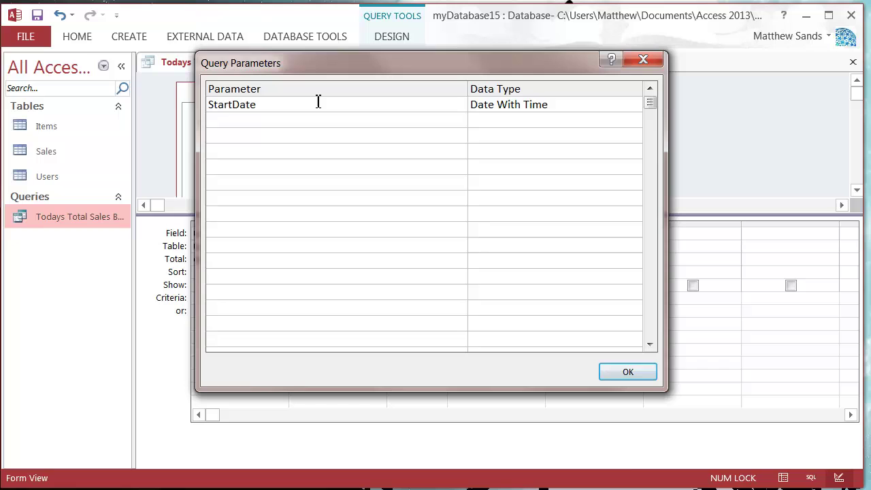
Step: Add a second query parameter named EndDate with the data type Date With Time
text(End Date)
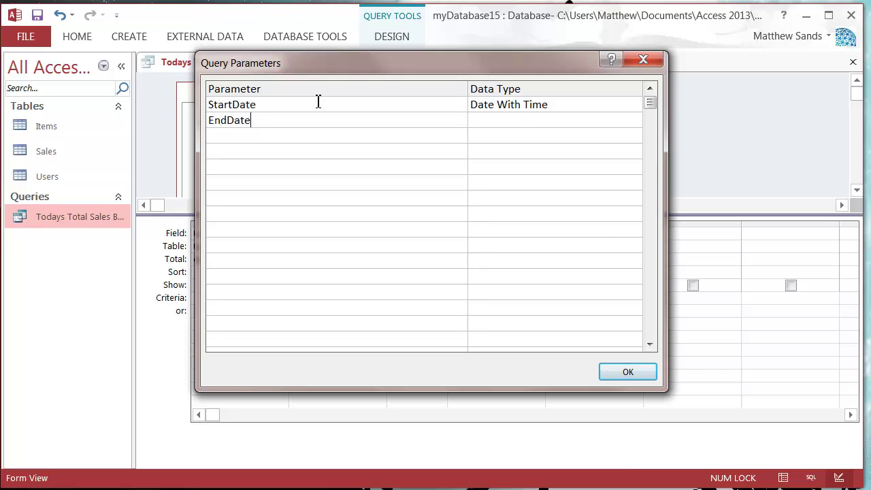
key(Tab)
click(636, 121)
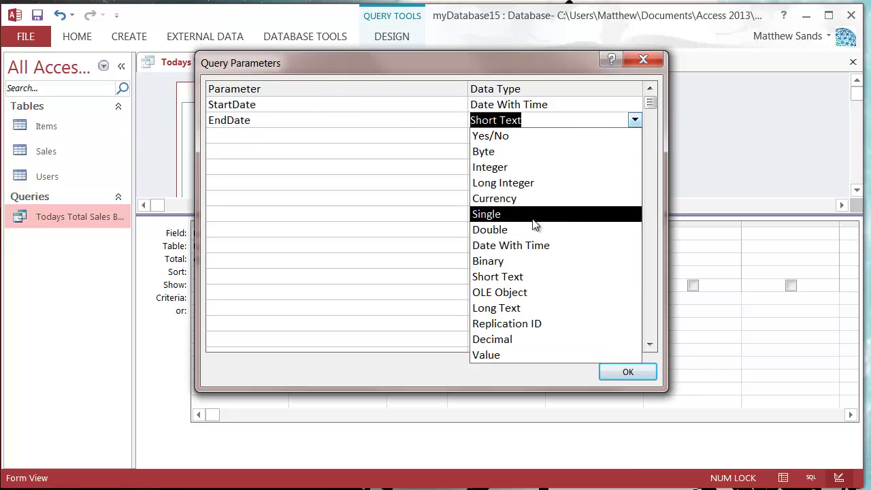
click(530, 245)
Step: Add a third query parameter named UserID with the data type Long Integer and confirm the parameter list
click(395, 135)
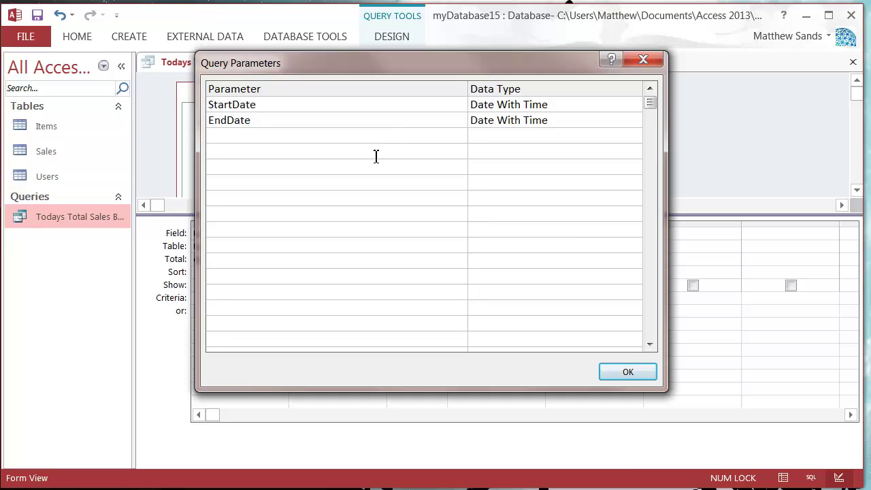
text(UserID)
key(Tab)
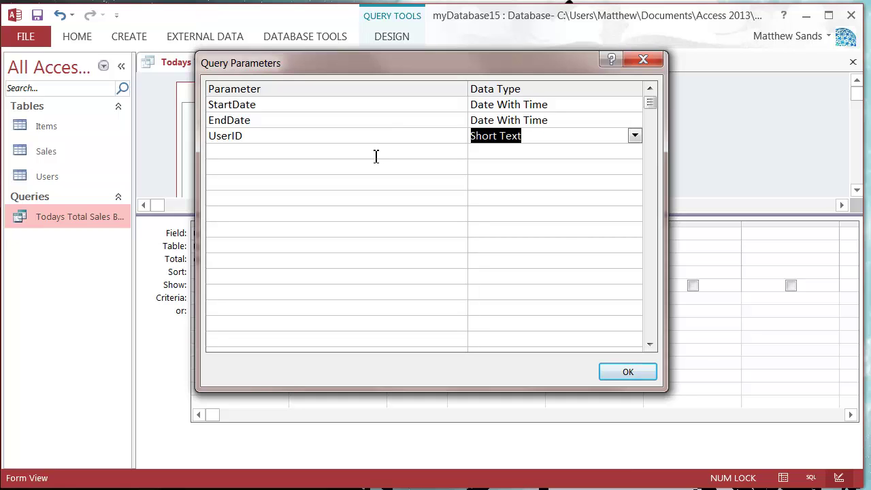
click(633, 136)
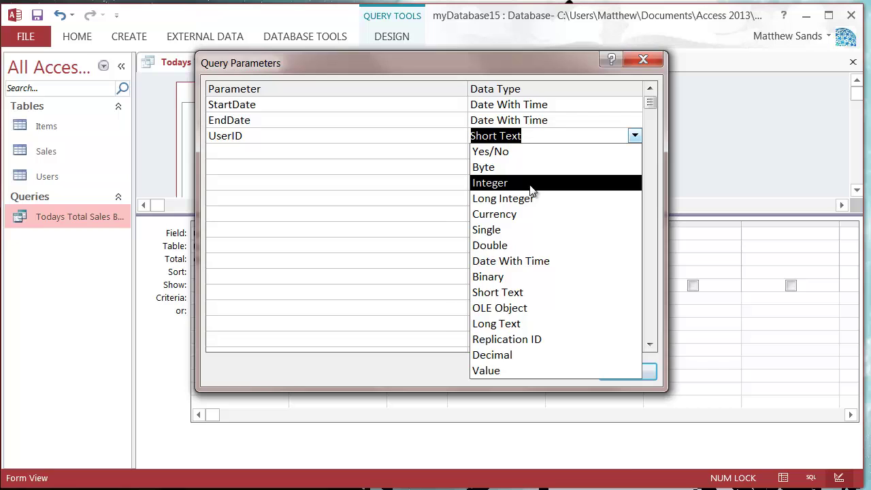
click(526, 196)
click(551, 151)
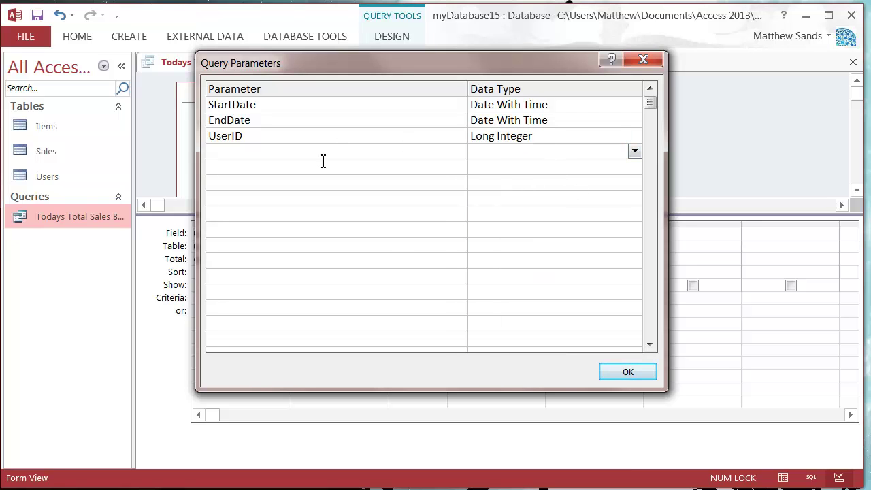
key(shift+Tab)
key(shift+Tab)
key(shift+Tab)
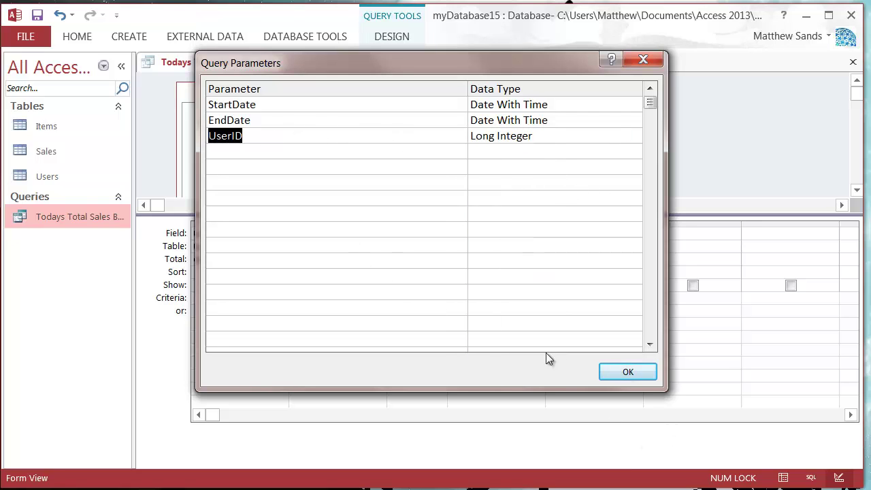
click(623, 372)
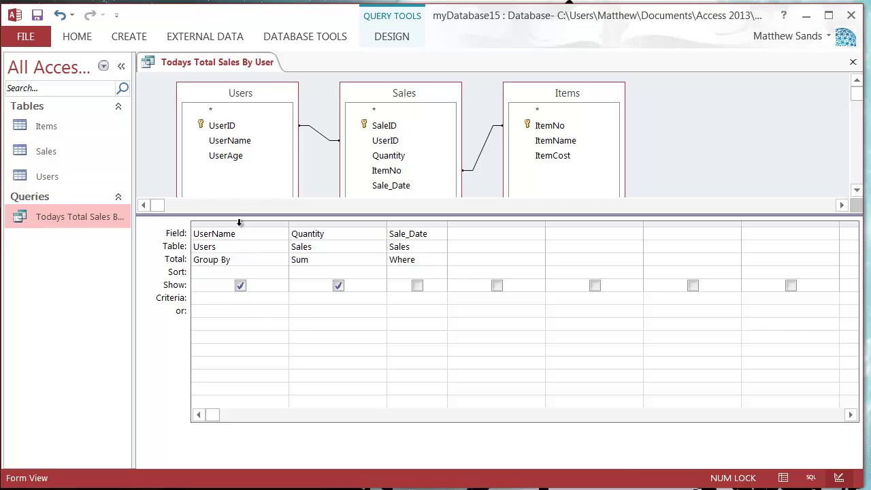
Step: Add the UserID field from the Users table to the query grid and set its Total to Where
drag(222, 129, 483, 249)
click(534, 260)
click(536, 259)
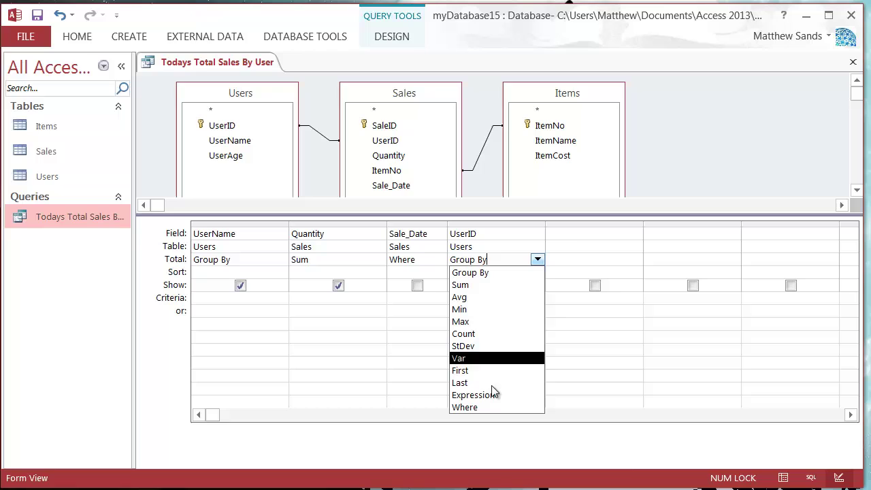
click(487, 406)
Step: Set the criterion of the UserID column to the [UserID] parameter
click(485, 297)
text(UserID)
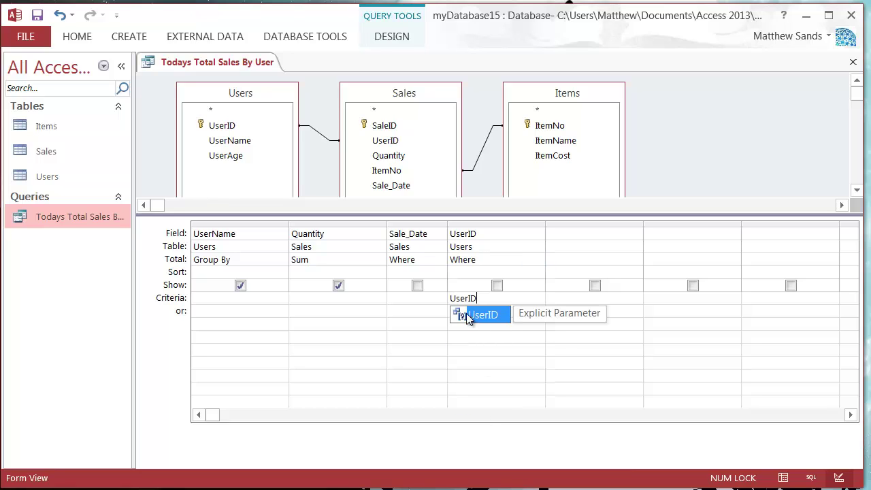
key(Return)
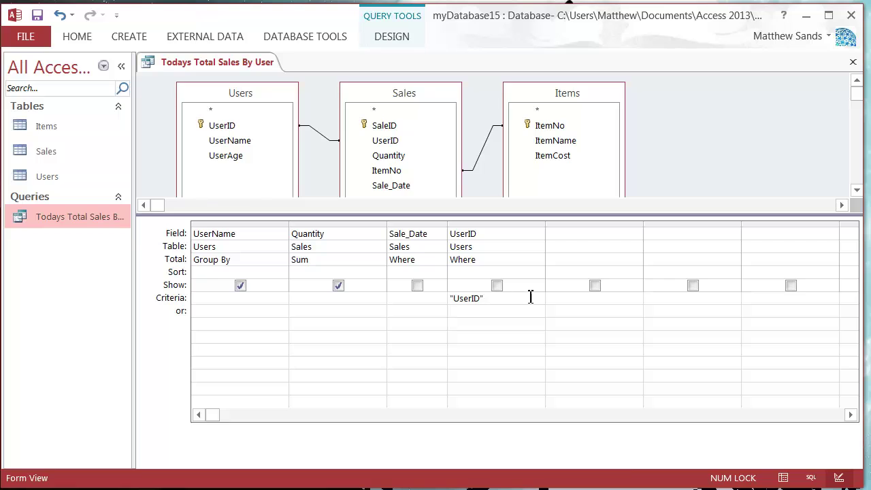
drag(484, 297, 415, 292)
text([UserID)
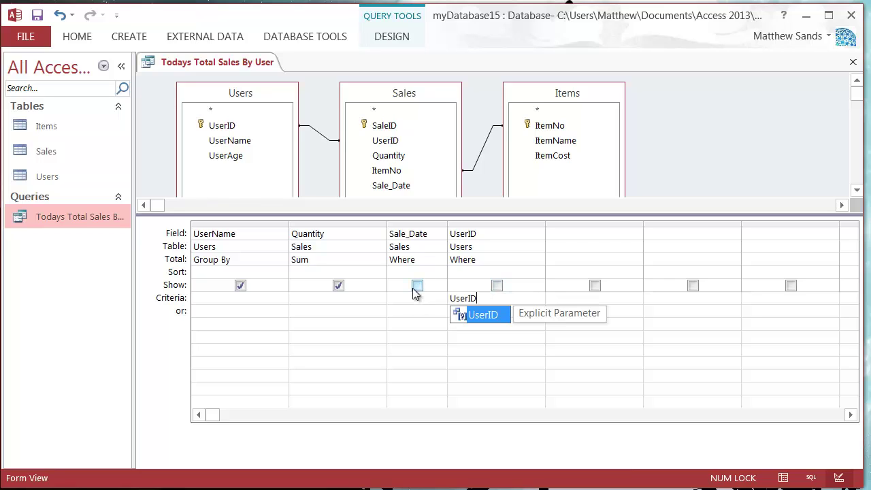
click(496, 316)
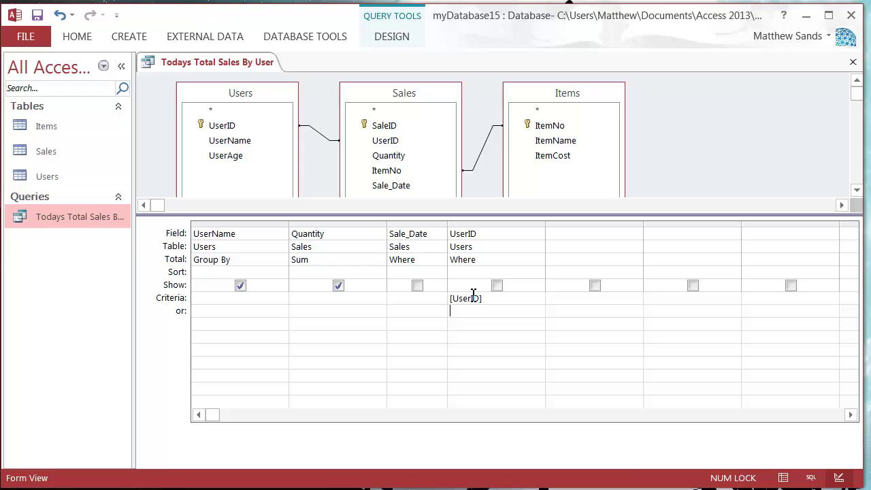
Step: Set the Sale_Date criterion to >=[StartDate] And <=[EndDate], widening the column to fit the expression
click(415, 301)
text([Start)
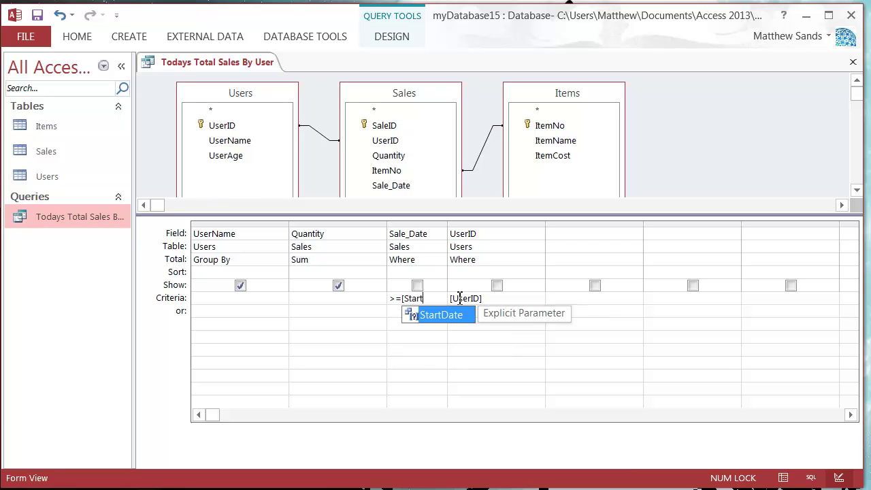
double_click(452, 315)
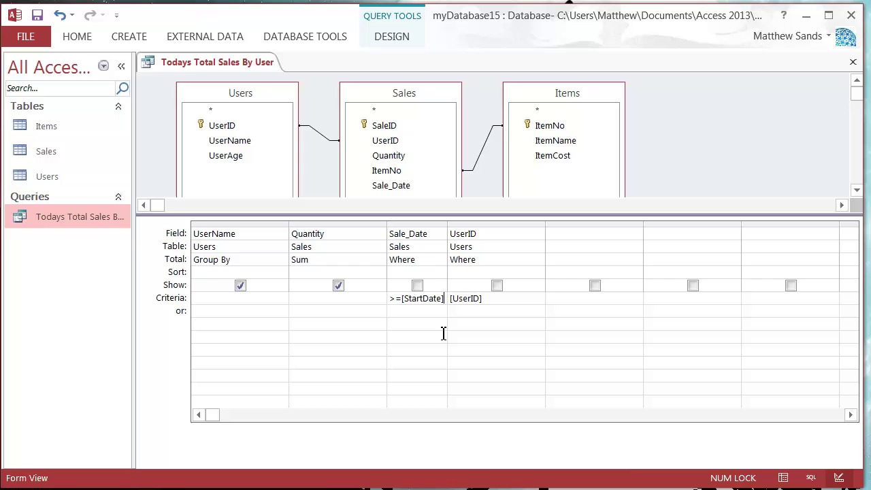
text(AND)
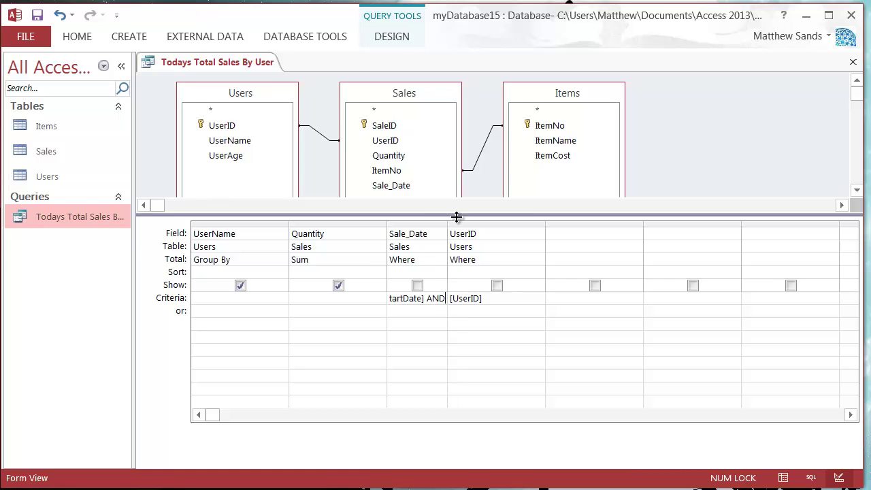
drag(451, 222, 535, 234)
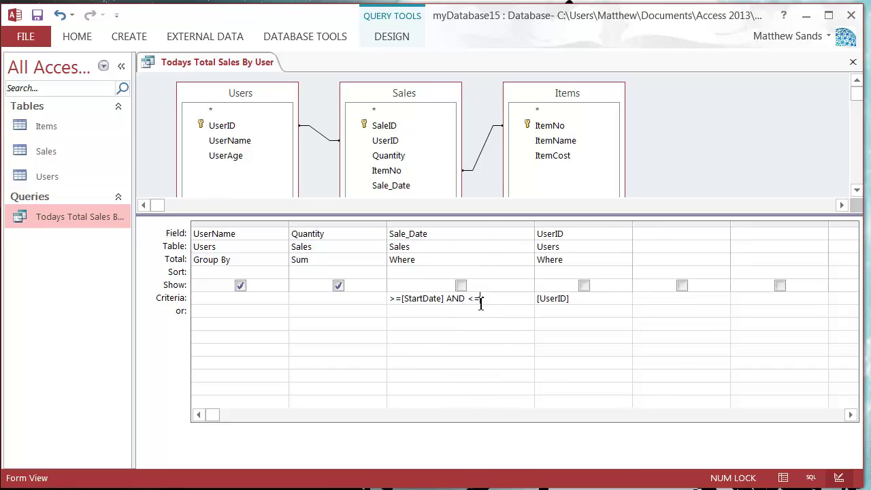
text(<=[END)
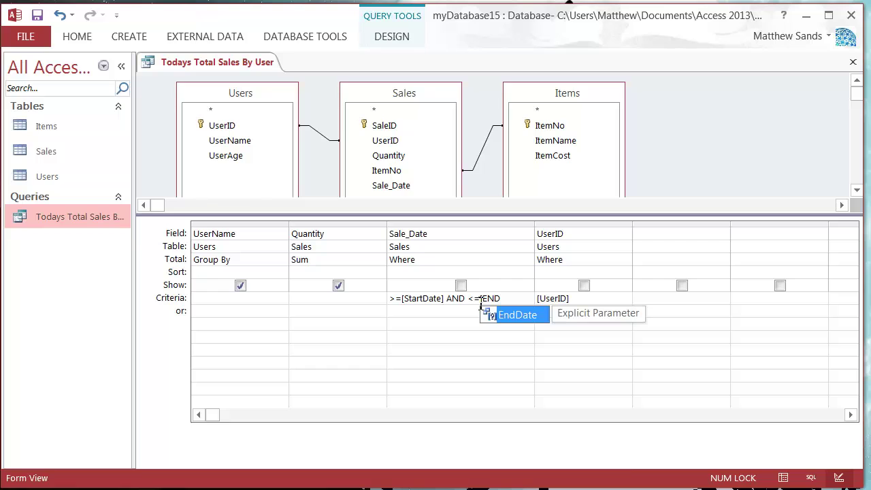
double_click(523, 315)
click(500, 310)
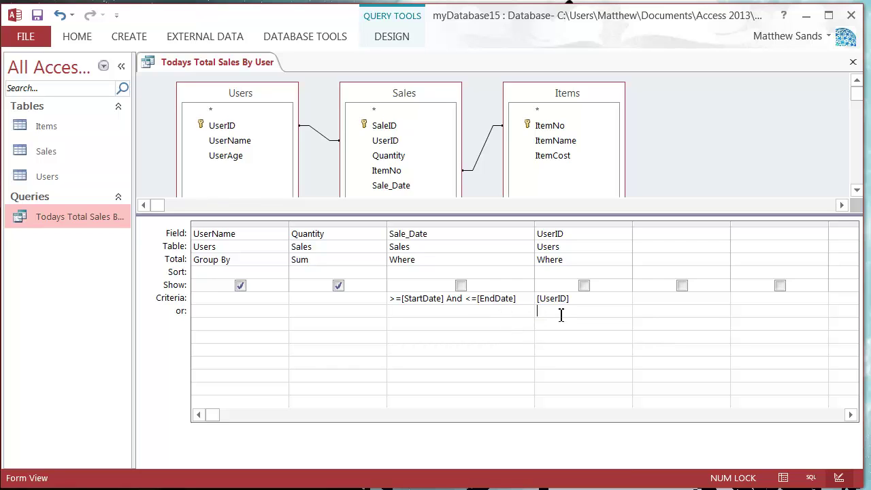
Step: Save the Todays Total Sales By User query and close it
right_click(198, 63)
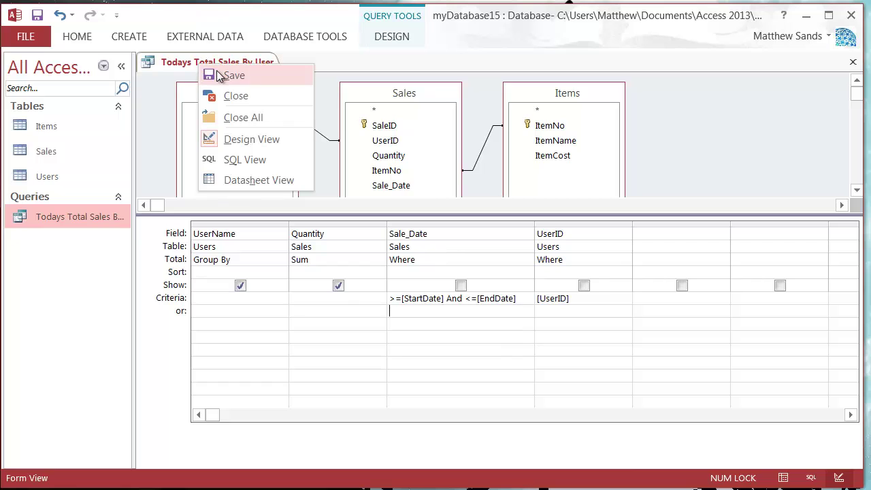
click(192, 65)
right_click(192, 64)
click(225, 98)
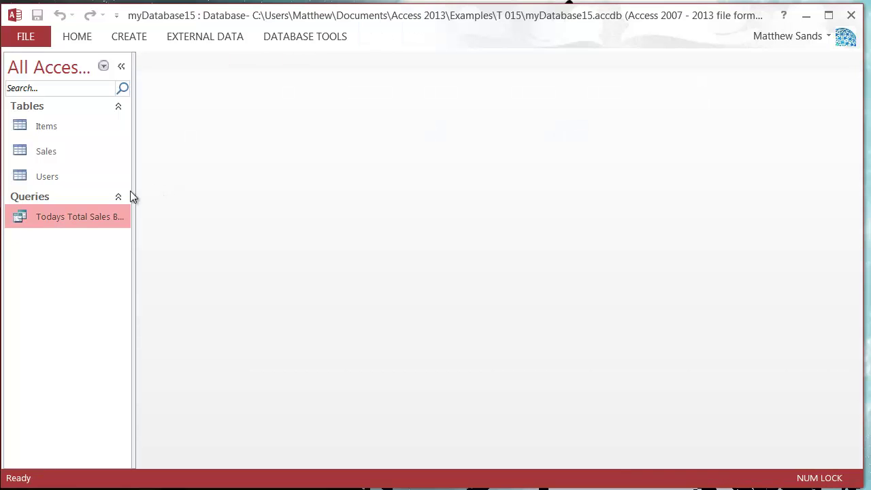
Step: Run the Todays Total Sales By User query with StartDate 05/02/2014, EndDate 10/02/2014 and the user's ID
double_click(83, 216)
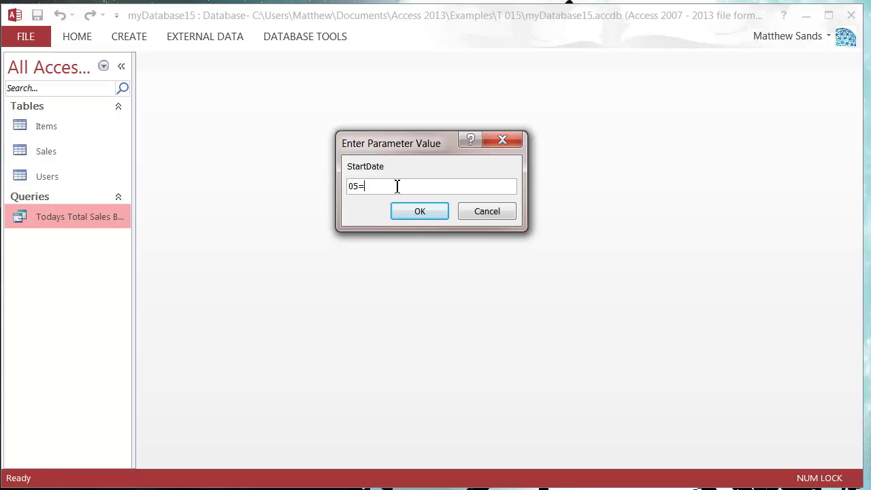
text(05/02/2014)
key(Return)
text(10/02/2014)
key(Return)
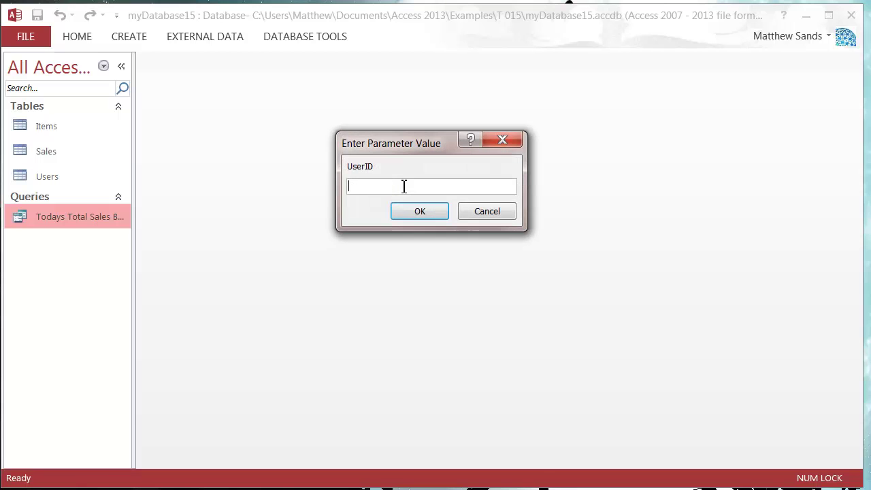
text(1001)
click(438, 212)
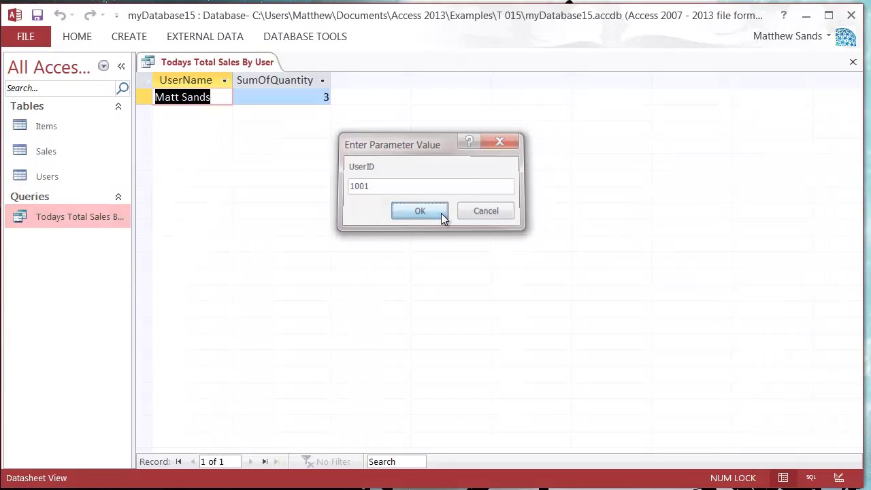
Step: Examine the UserName and SumOfQuantity values in the query's result row
click(224, 97)
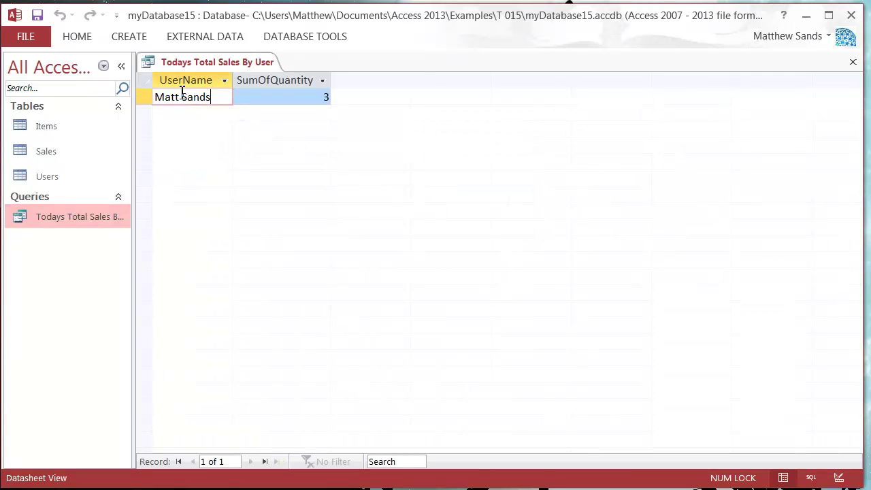
click(154, 98)
click(188, 105)
click(278, 94)
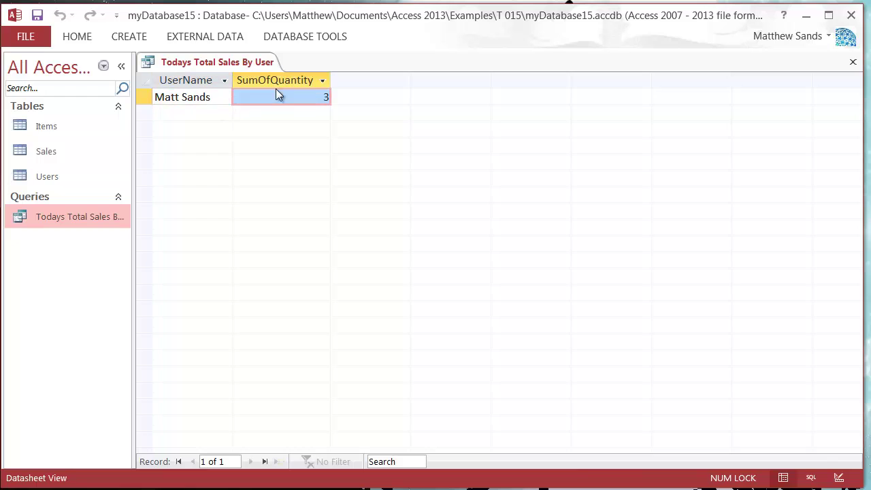
click(315, 97)
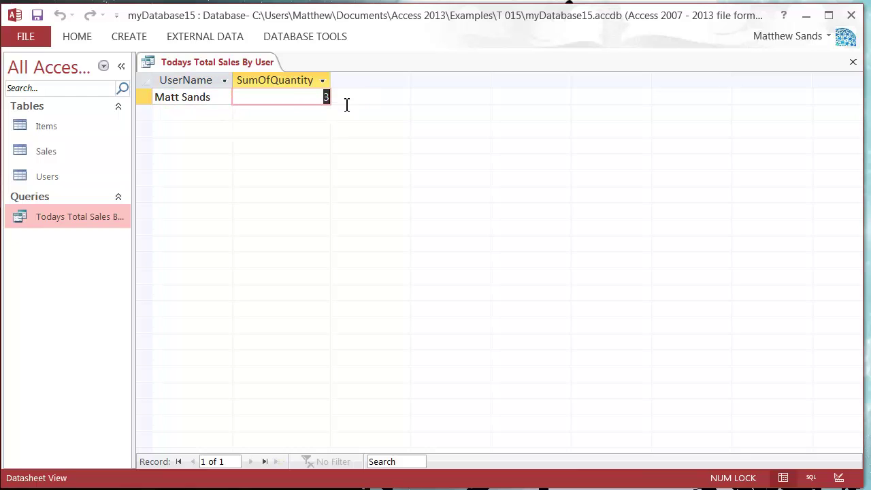
click(284, 99)
click(225, 97)
click(208, 101)
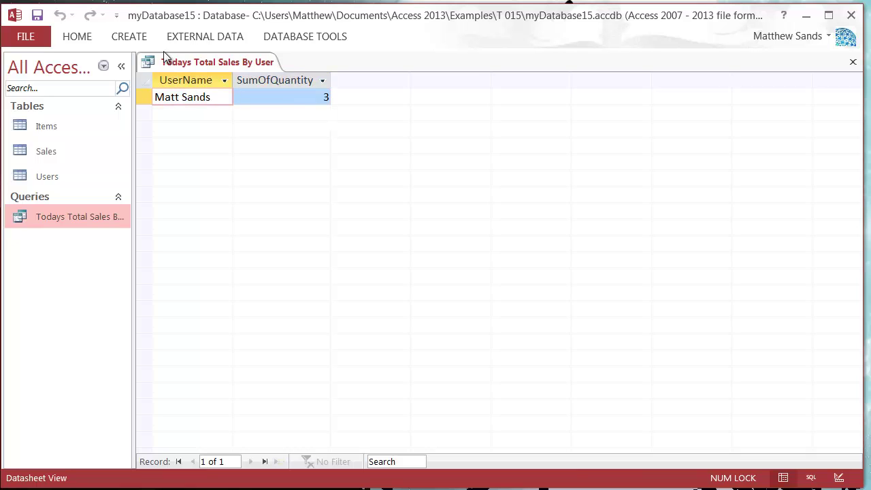
Step: Return the query to Design View and fit the Sale_Date column to its full criterion
right_click(198, 63)
click(270, 151)
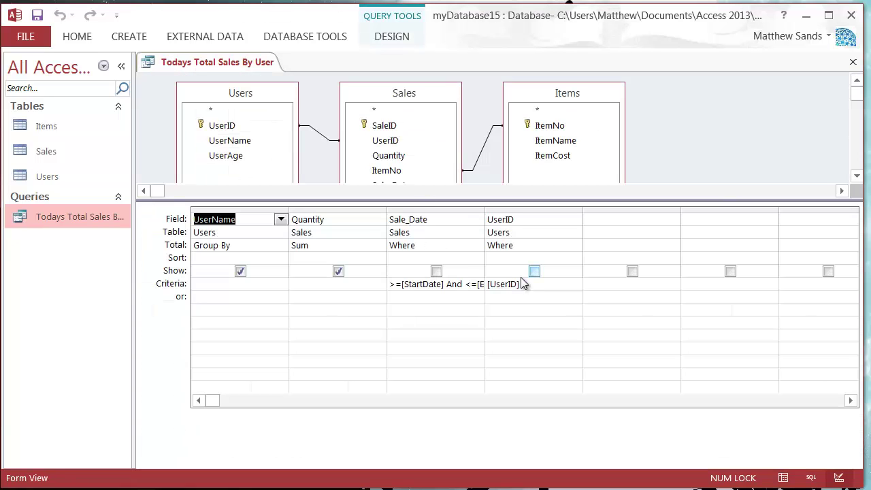
double_click(486, 208)
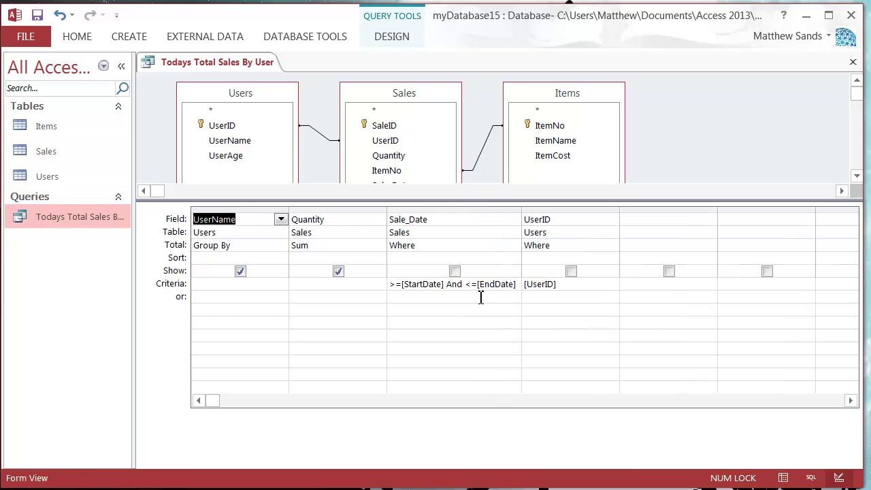
click(353, 284)
click(318, 297)
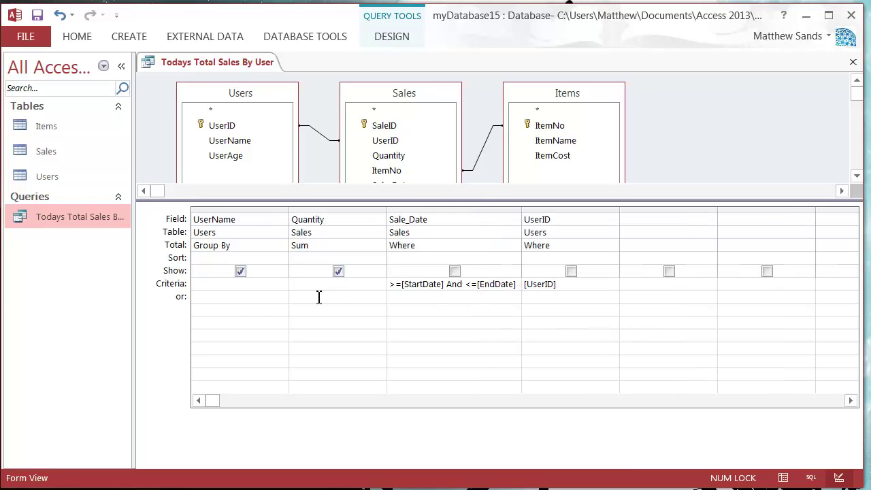